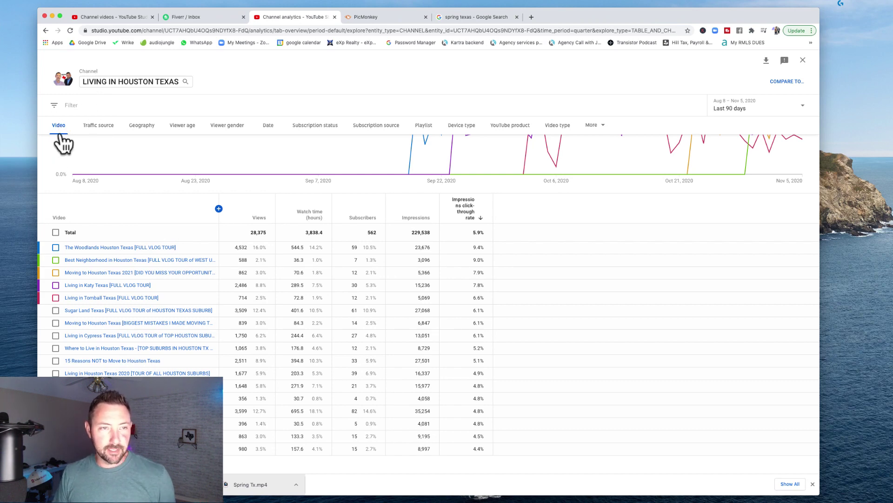
- Examine the impressions click-through rates and thumbnails of the best-performing videos over the last 90 days
scroll(128, 183, up, 3)
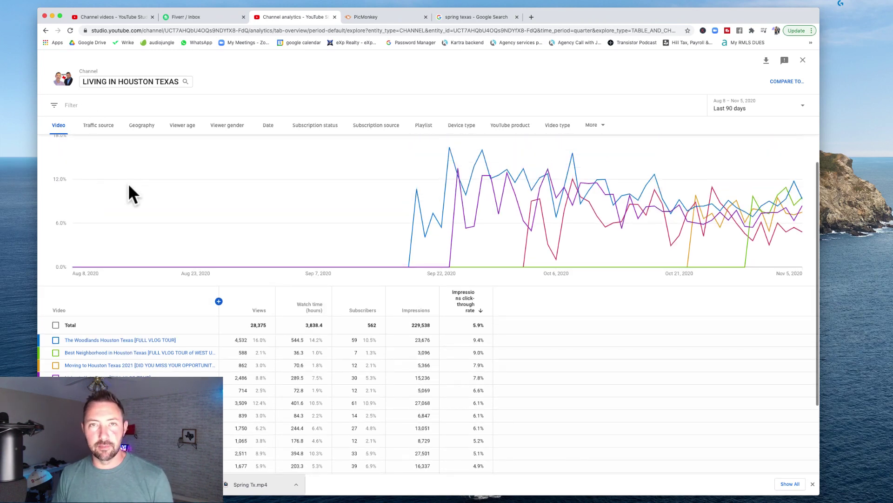
scroll(192, 216, down, 3)
mouse_move(469, 223)
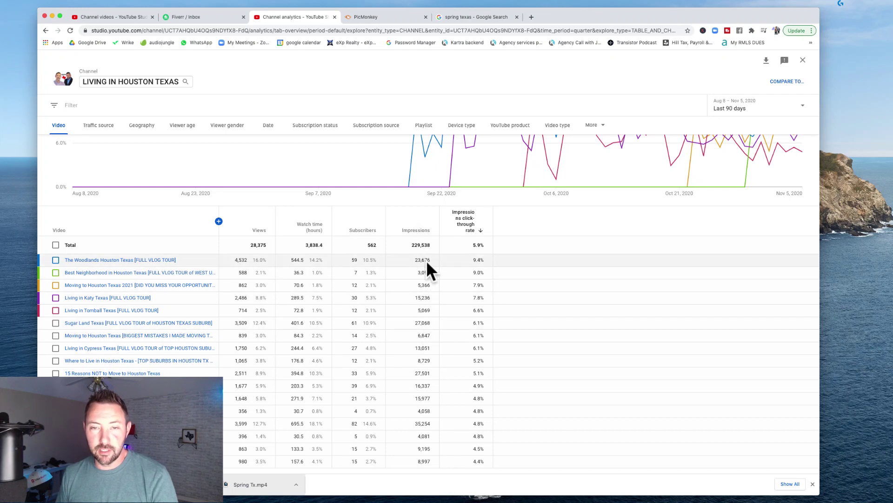
mouse_move(177, 275)
mouse_move(123, 263)
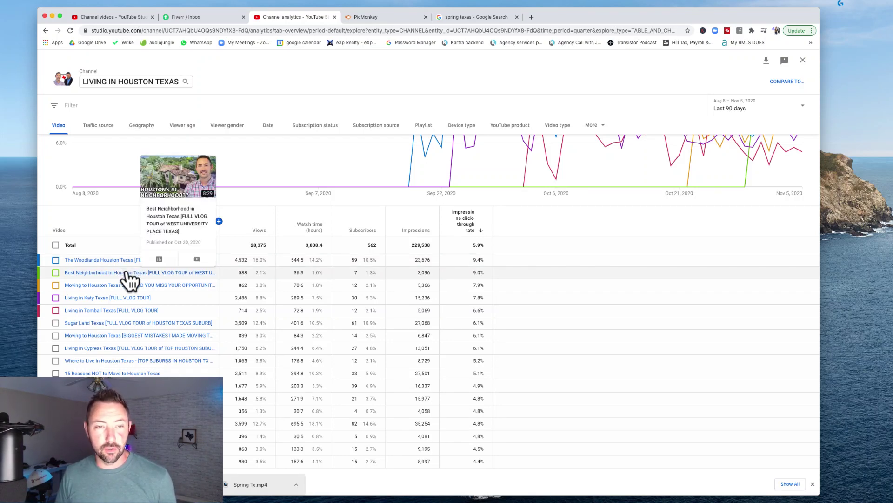
scroll(317, 369, down, 1)
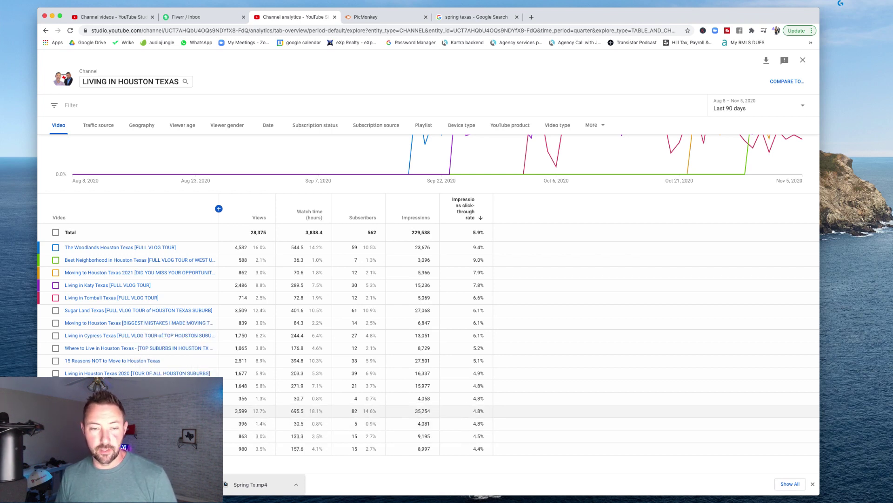
mouse_move(141, 411)
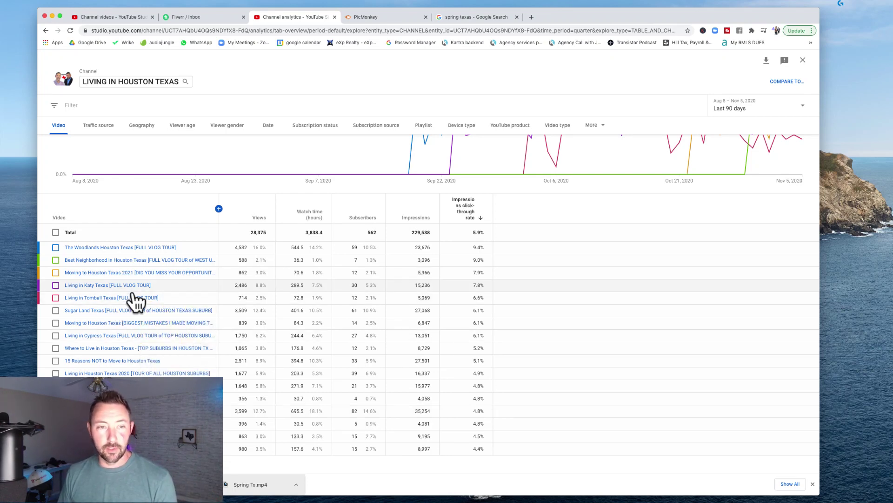
scroll(132, 300, up, 1)
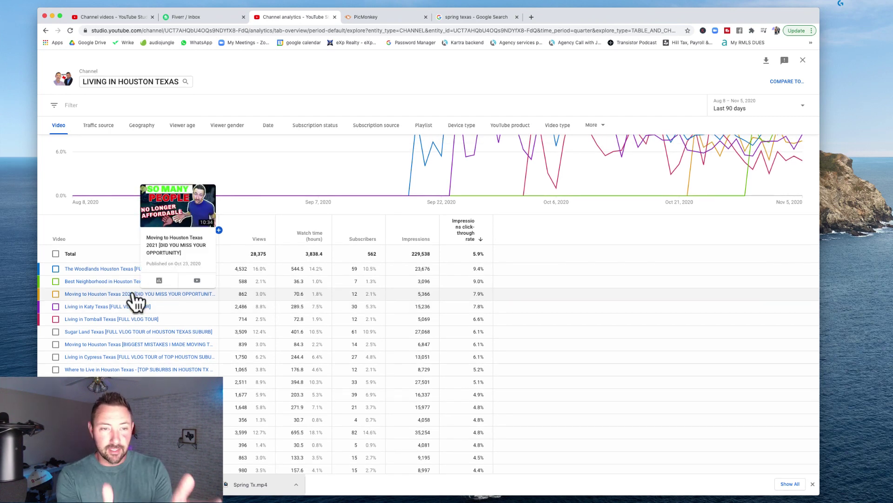
mouse_move(121, 283)
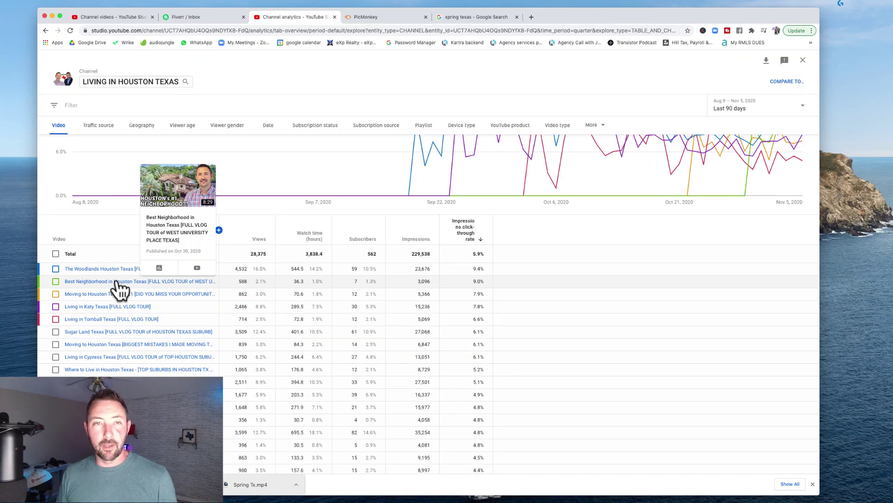
- Open TubeBuddy's A/B Tests from the channel's video list and begin creating a new A/B test
click(124, 15)
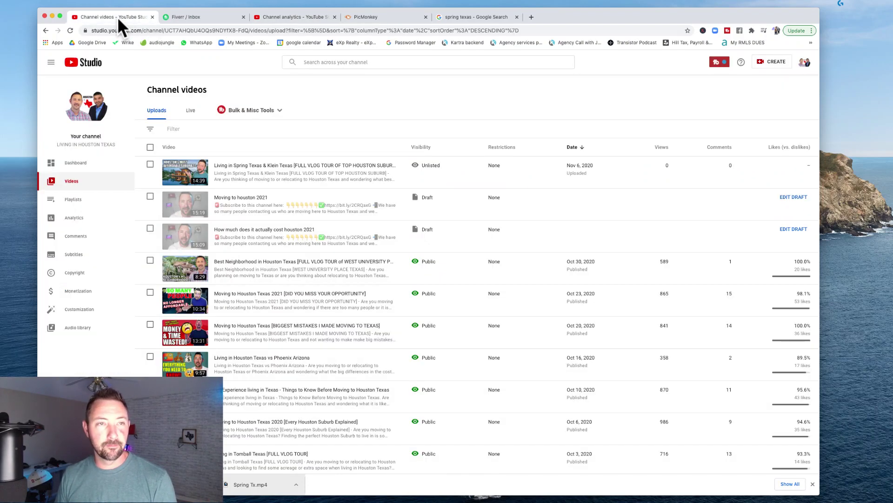
click(716, 64)
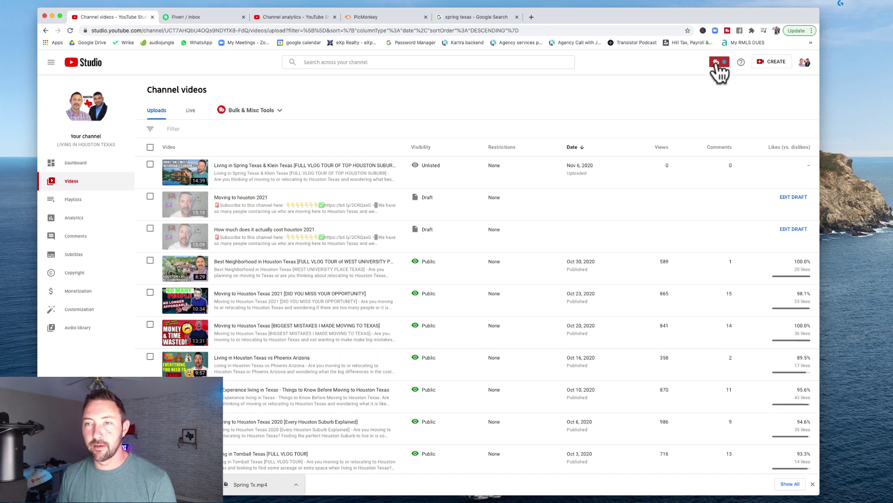
click(738, 214)
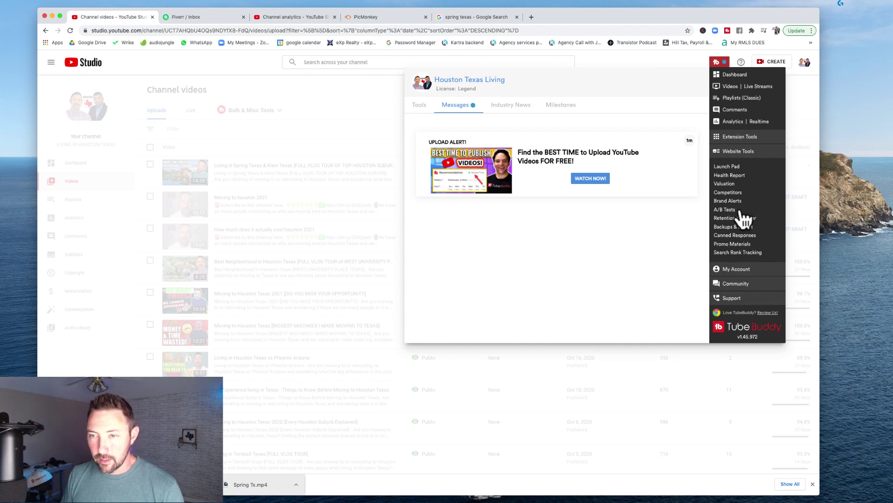
click(724, 210)
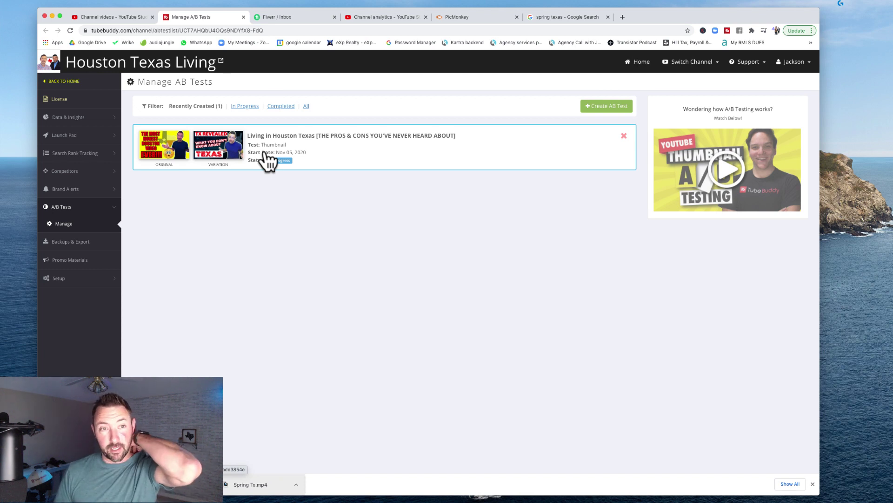
click(604, 106)
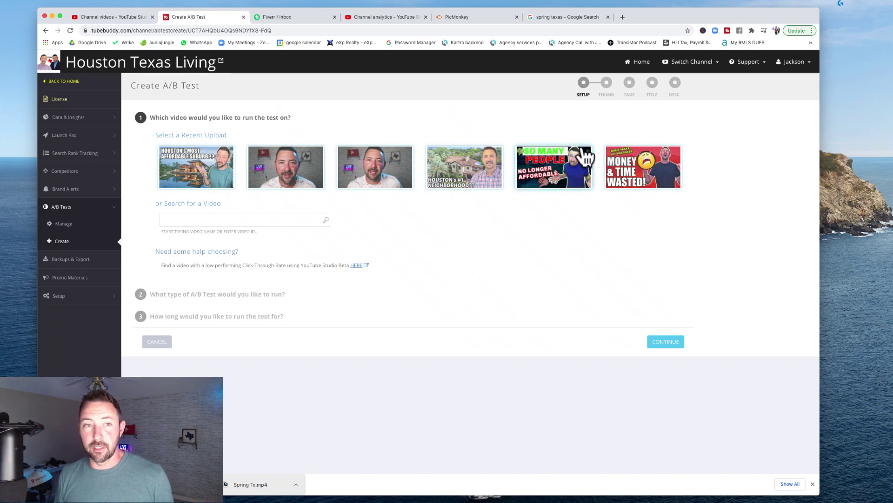
- Choose the Living in Spring Texas & Klein Texas video for a Thumbnail CTR Test that runs until statistically significant
click(188, 158)
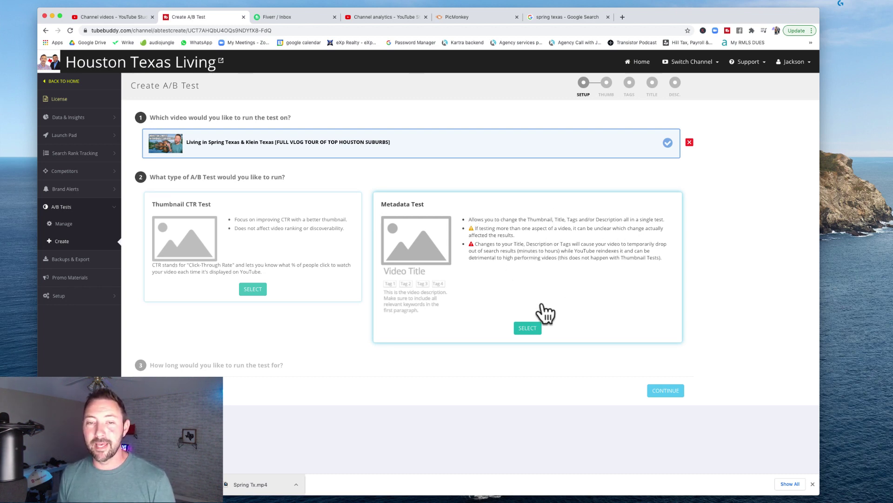
click(251, 291)
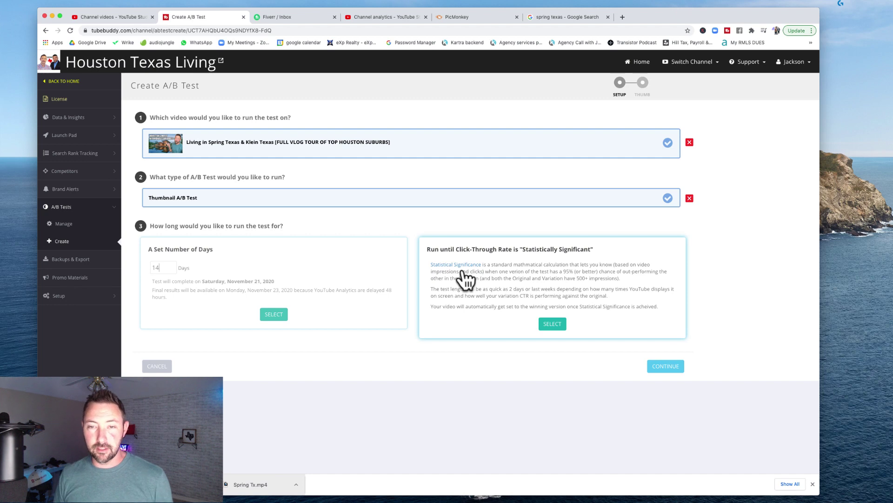
click(494, 281)
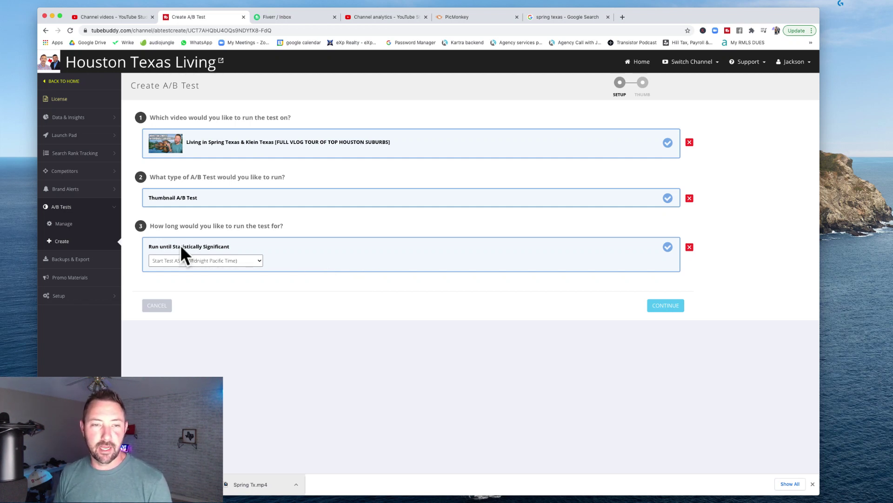
- Try the scheduled start option, set the test back to start ASAP, and continue to the thumbnail stage
click(183, 259)
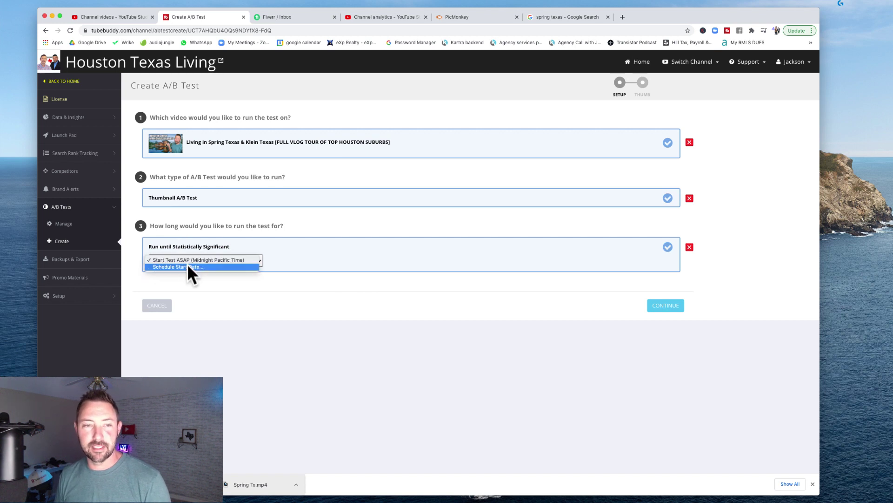
click(187, 266)
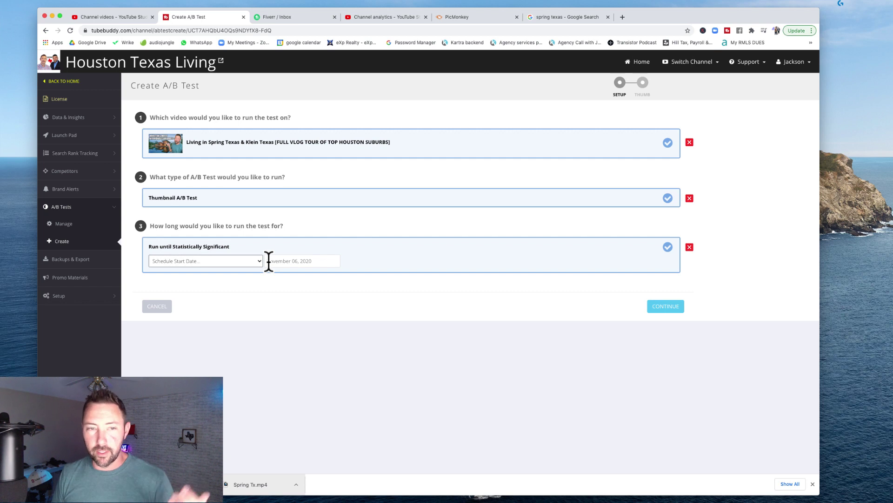
click(255, 263)
click(202, 253)
click(668, 308)
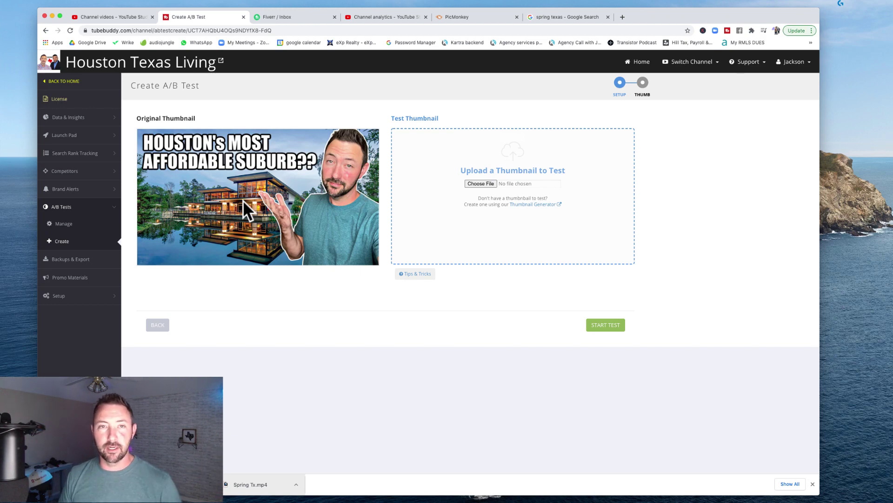
- Check the videos with the highest click-through rates in the channel analytics and return to the A/B test setup
click(376, 12)
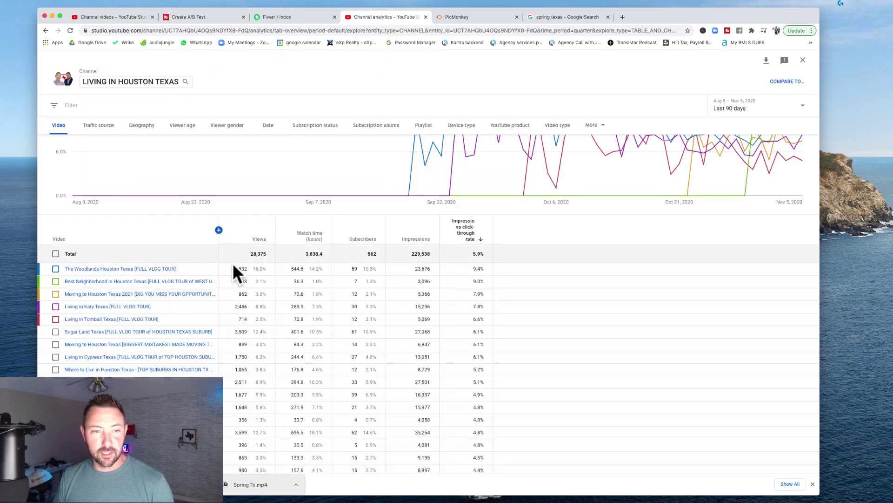
mouse_move(125, 275)
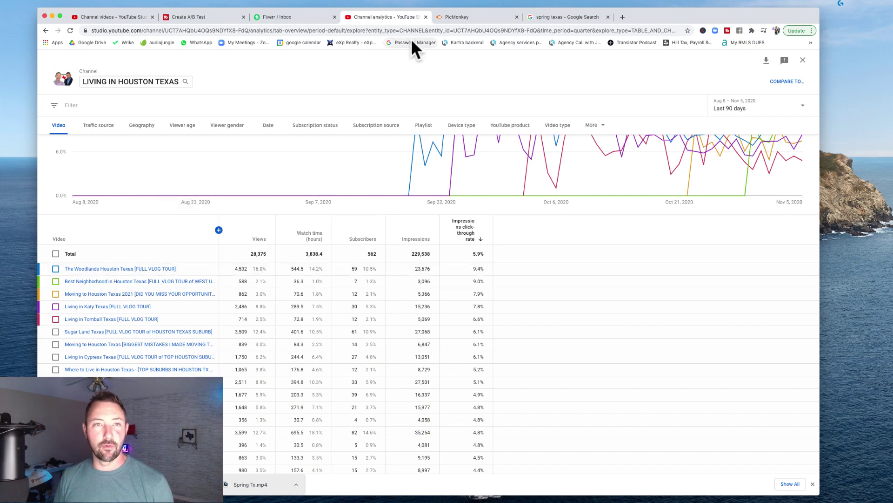
click(127, 21)
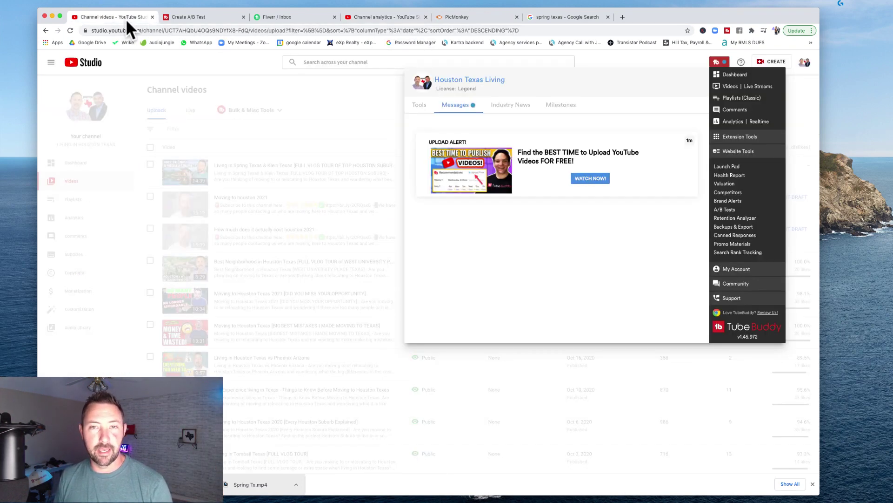
click(190, 17)
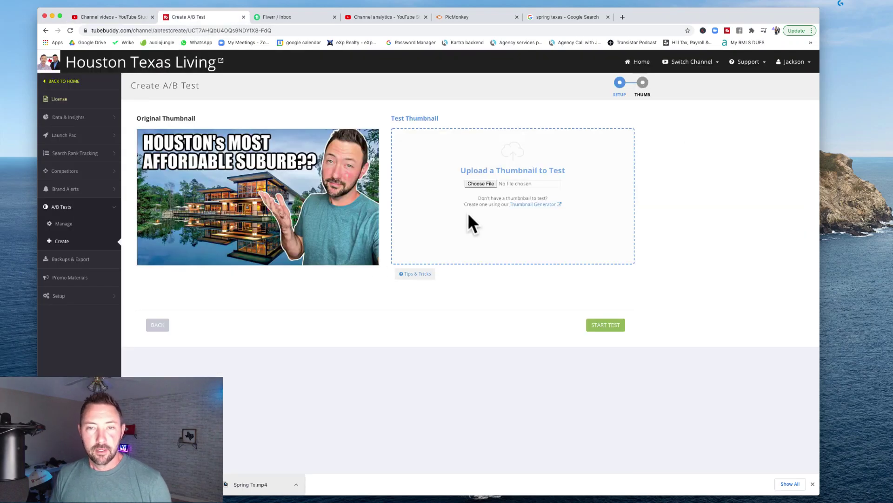
- Upload the "HOUSTON's #1 SUBURBS??" image from the Downloads folder as the test thumbnail
click(482, 183)
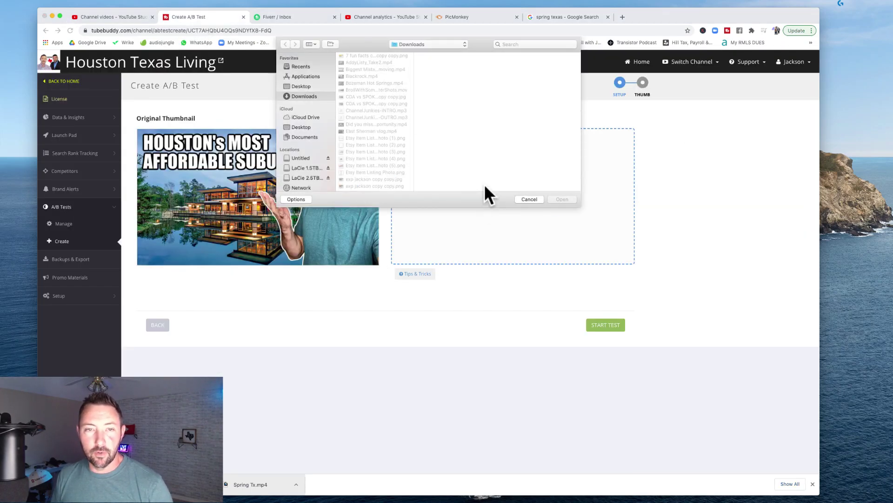
scroll(392, 167, down, 10)
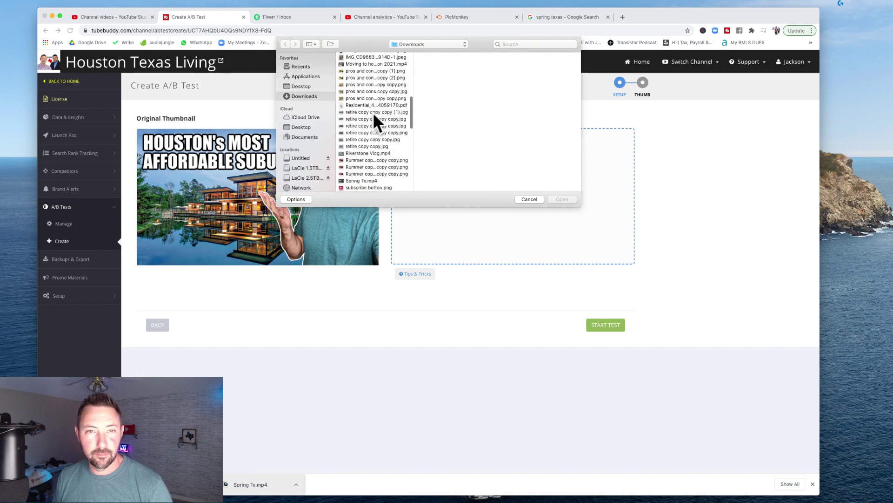
click(374, 112)
double_click(373, 112)
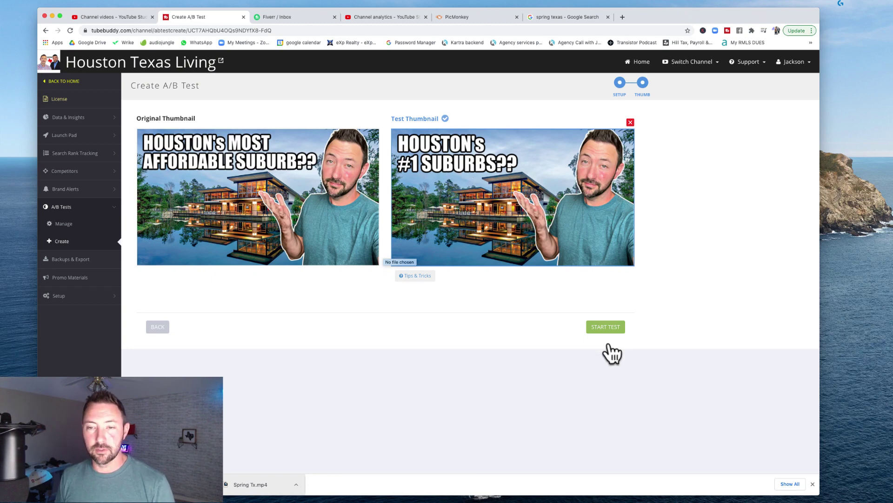
- Start and confirm the thumbnail A/B test, and check its run-length condition on the status page
click(608, 328)
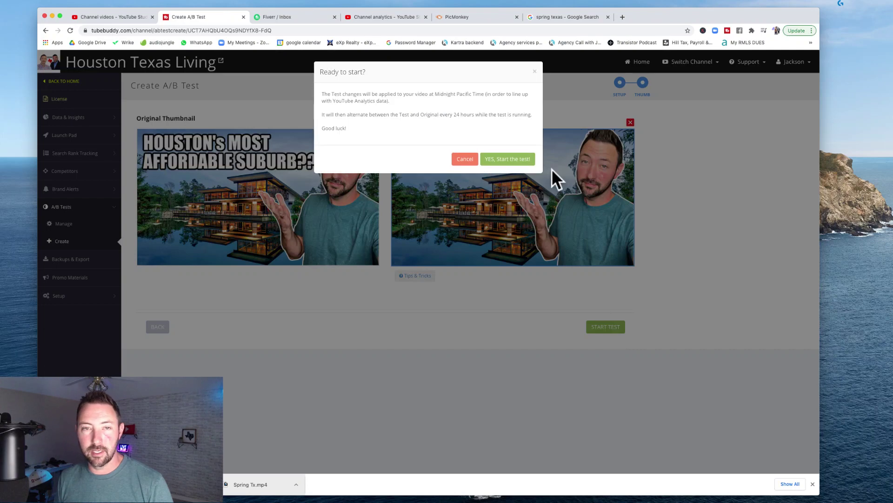
click(498, 160)
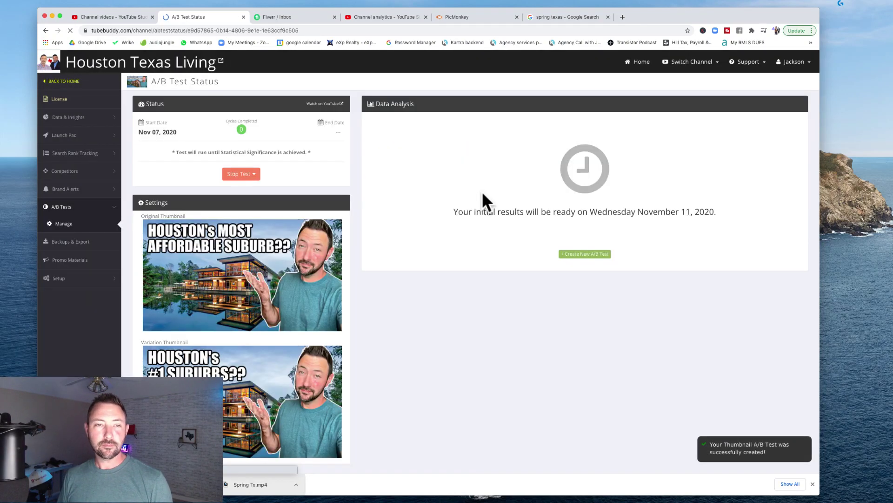
scroll(378, 268, down, 1)
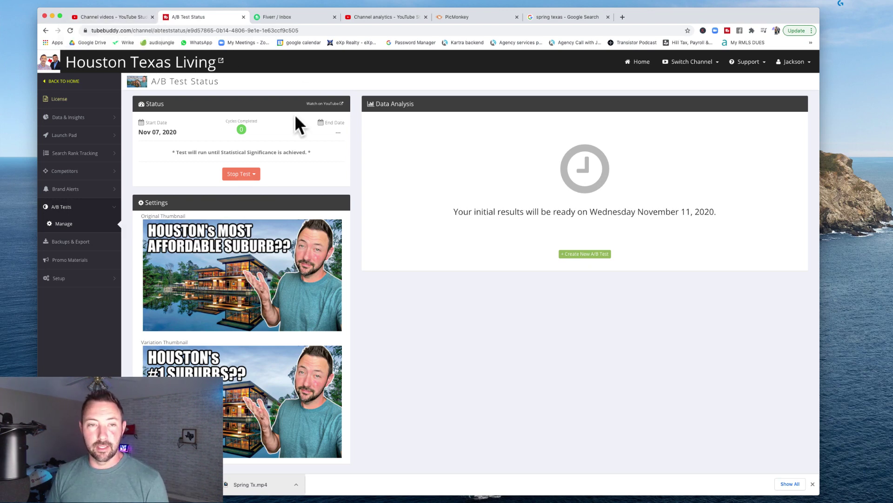
drag(306, 153, 198, 153)
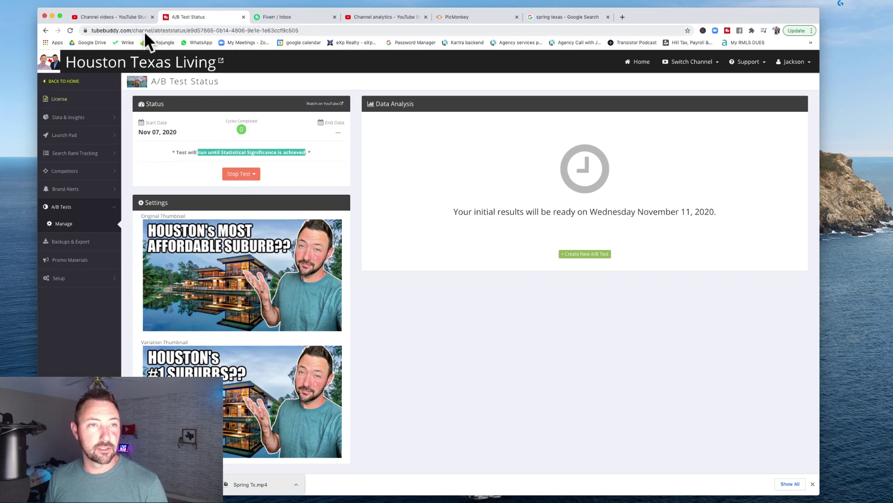
- Publish the unlisted Living in Spring Texas & Klein Texas video as Public and reload the channel's video list
click(132, 18)
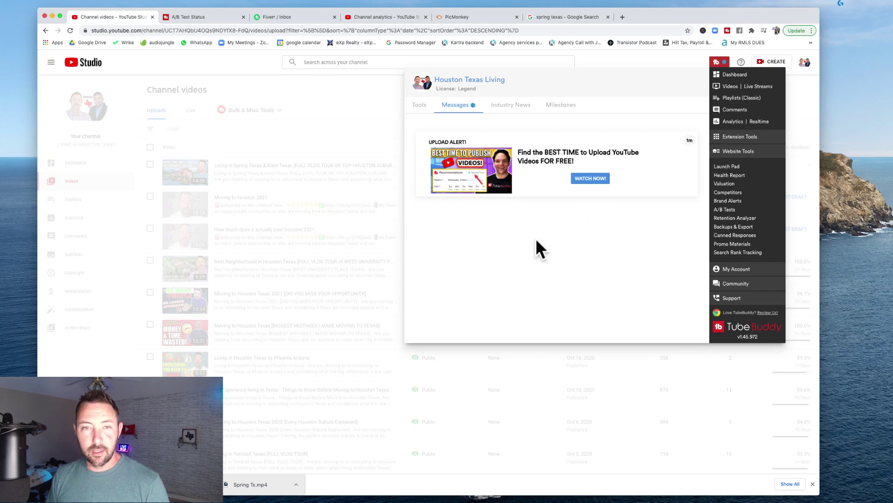
click(356, 252)
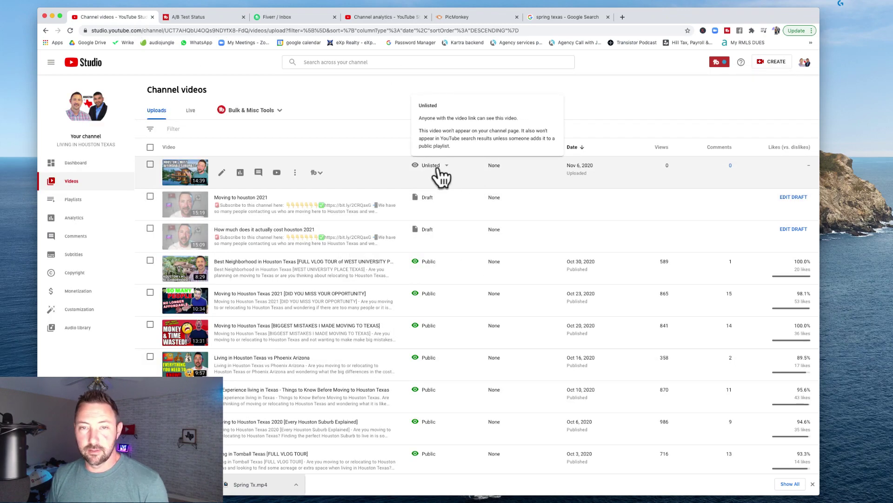
click(444, 166)
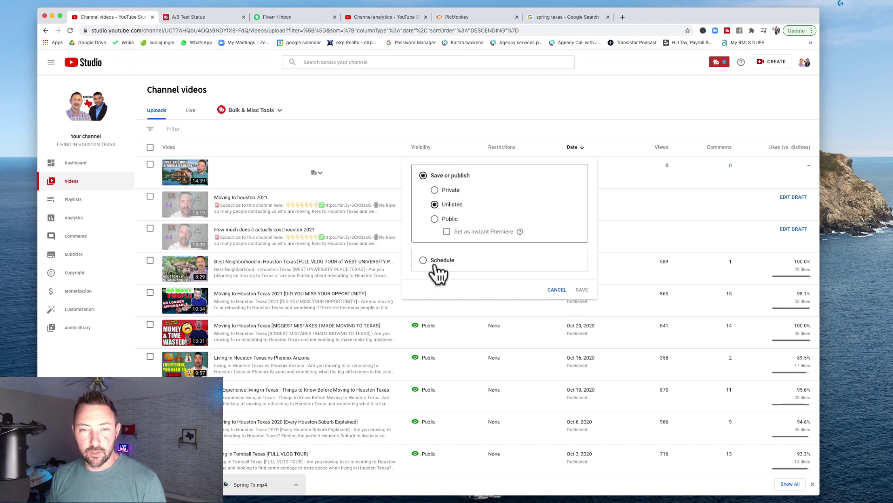
click(435, 219)
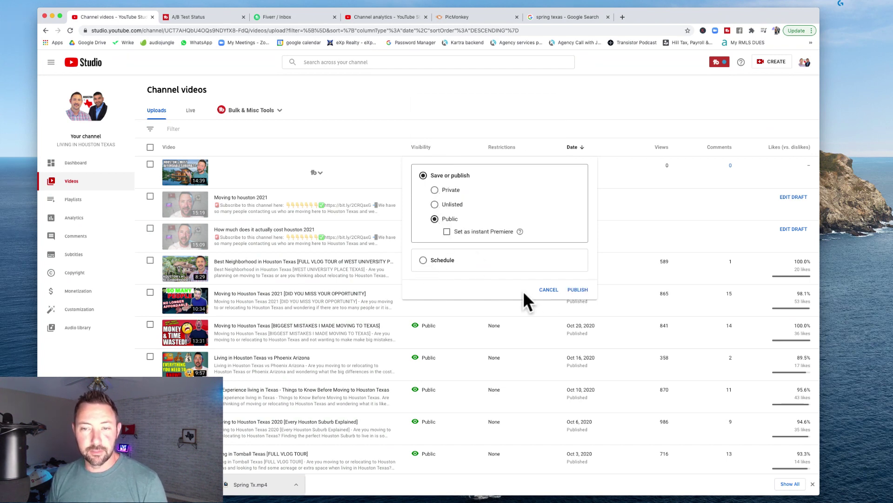
click(577, 289)
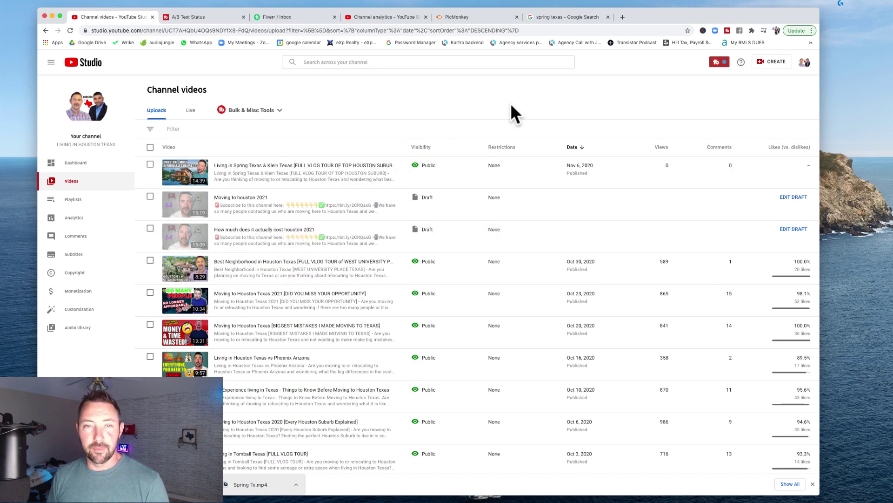
click(70, 30)
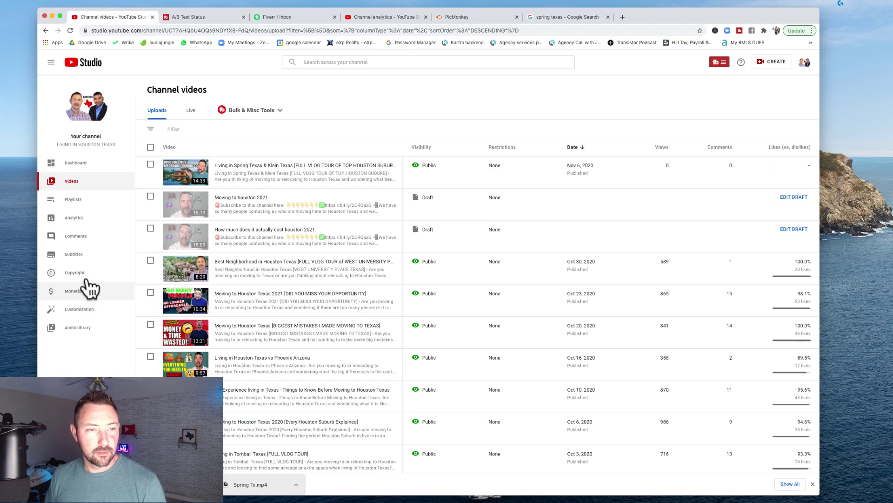
- Open the channel's audience analytics and examine the Friday hours in the chart of when viewers are on YouTube
click(72, 218)
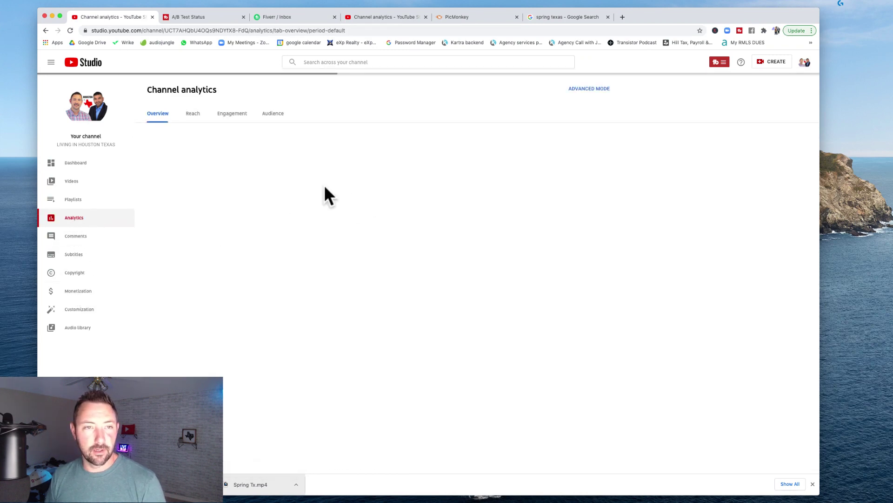
click(275, 114)
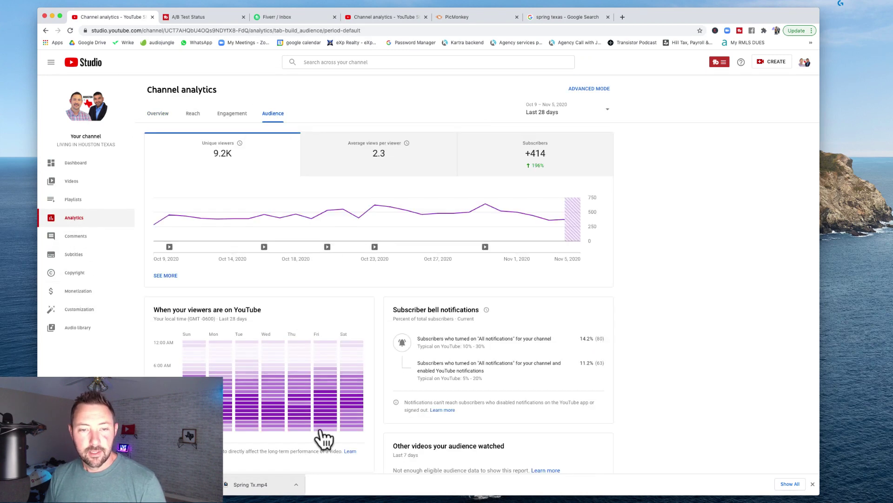
scroll(326, 391, down, 3)
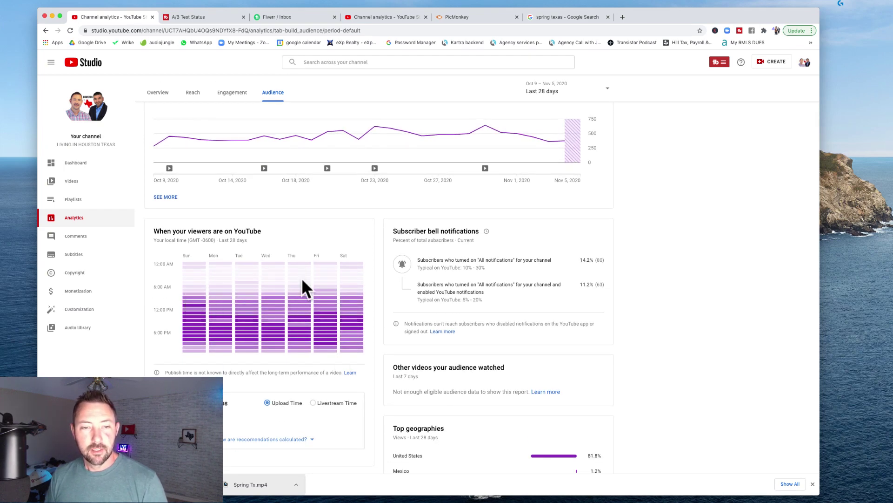
mouse_move(323, 312)
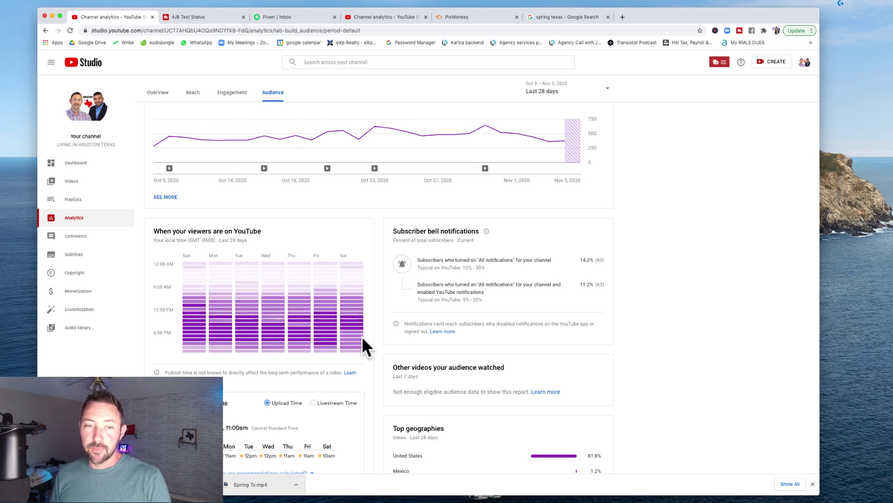
mouse_move(327, 328)
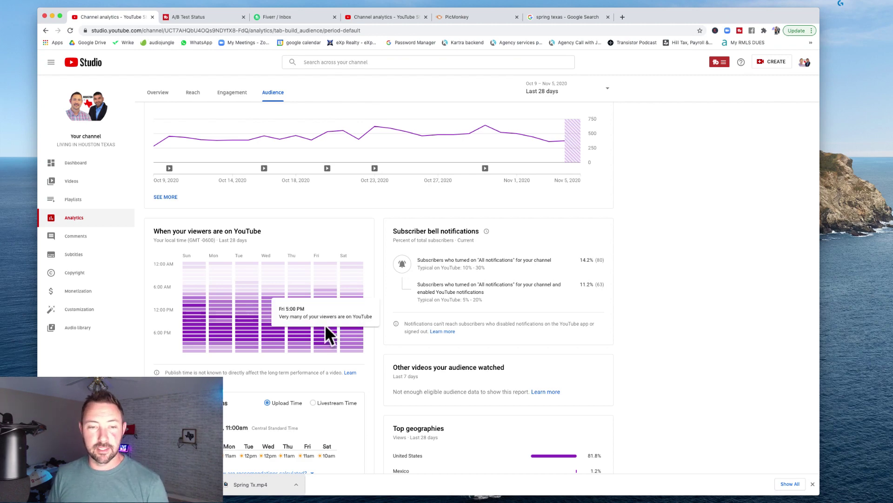
- Review TubeBuddy's weekly and daily upload time recommendations and compare them with viewer activity on Friday afternoon
scroll(308, 423, down, 2)
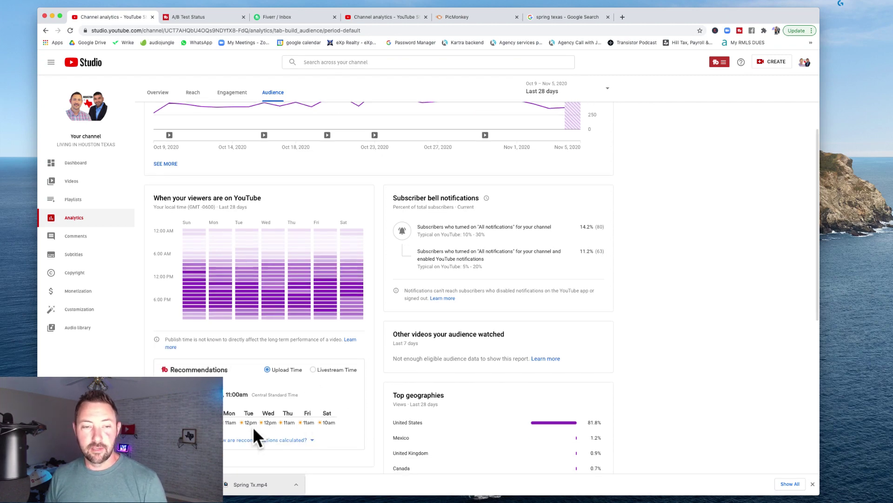
scroll(198, 366, down, 3)
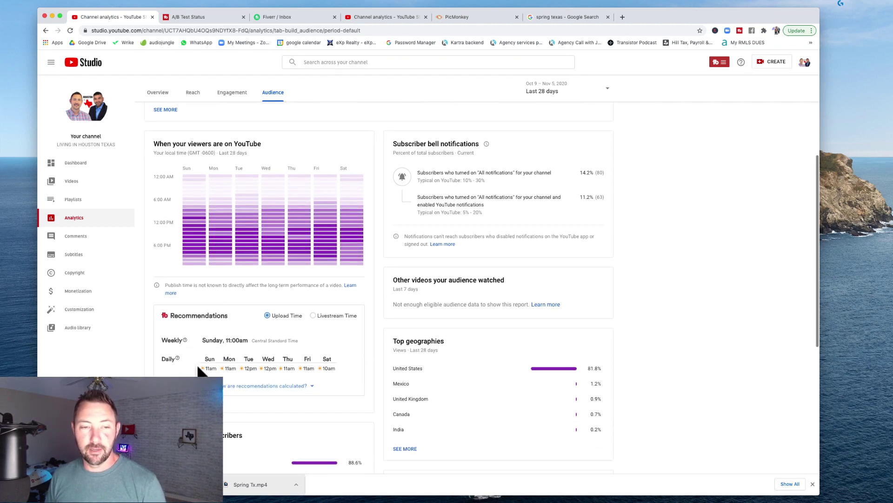
scroll(197, 364, down, 1)
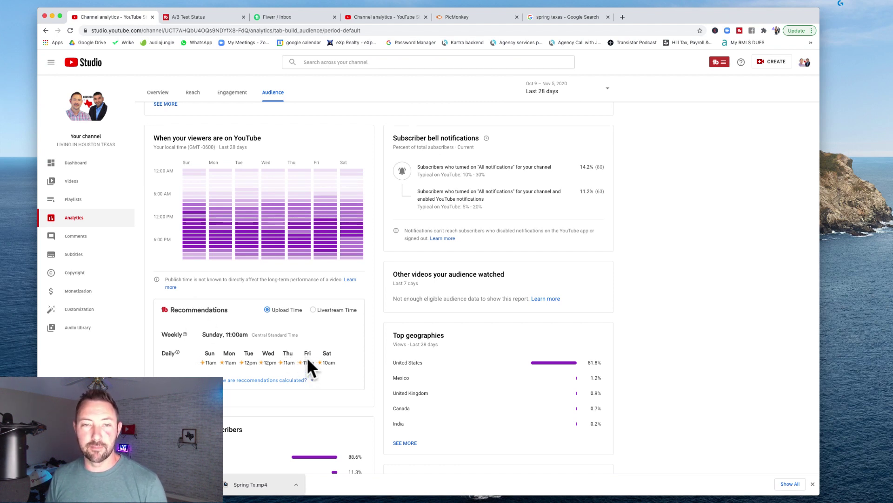
mouse_move(323, 221)
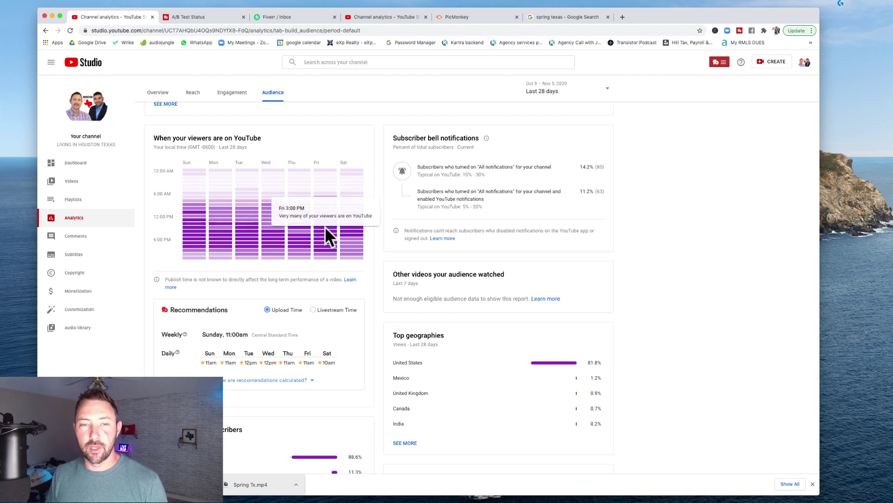
mouse_move(329, 241)
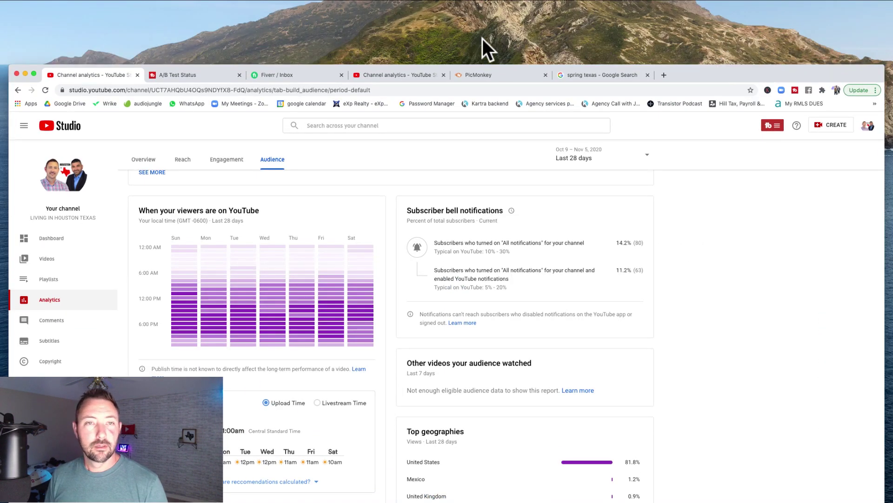
click(484, 44)
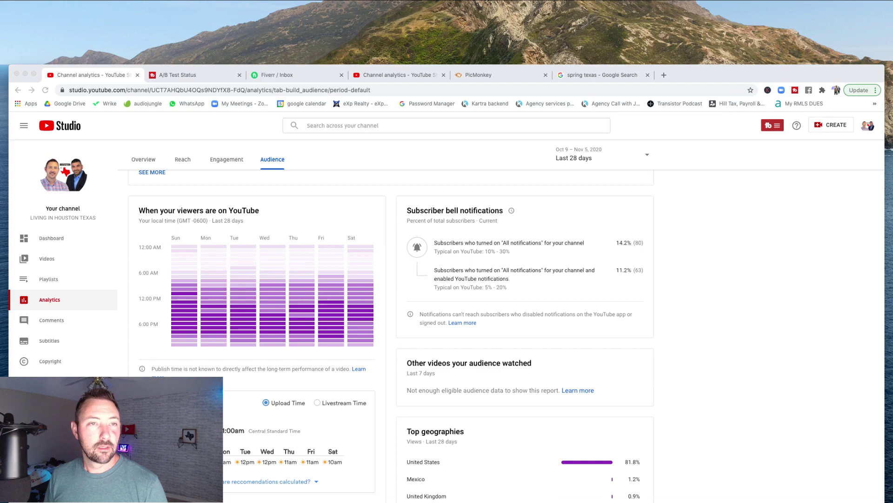